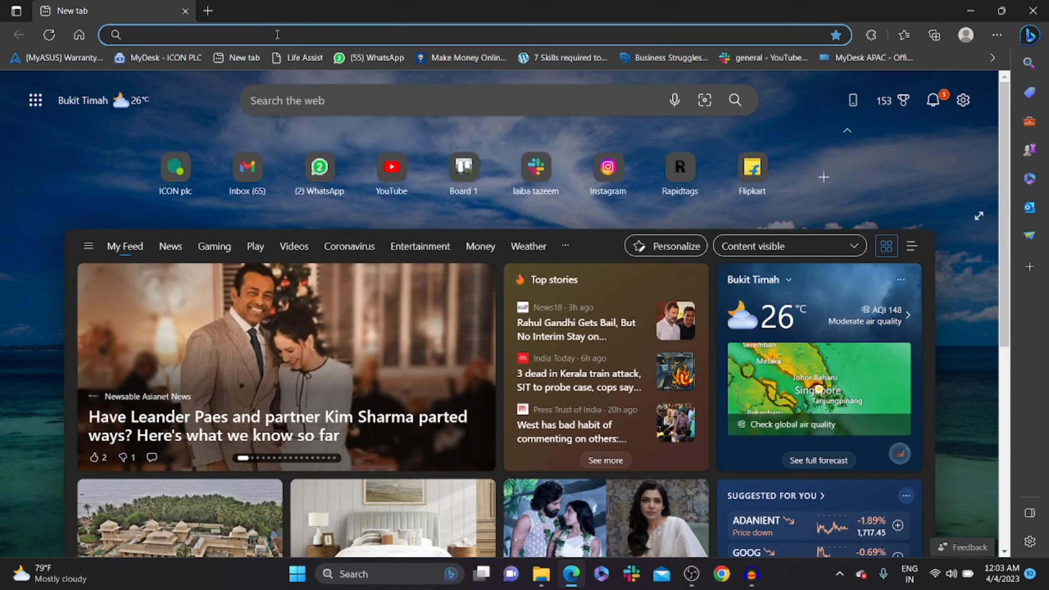
Load wavve.co from Edge's address bar.
click(272, 41)
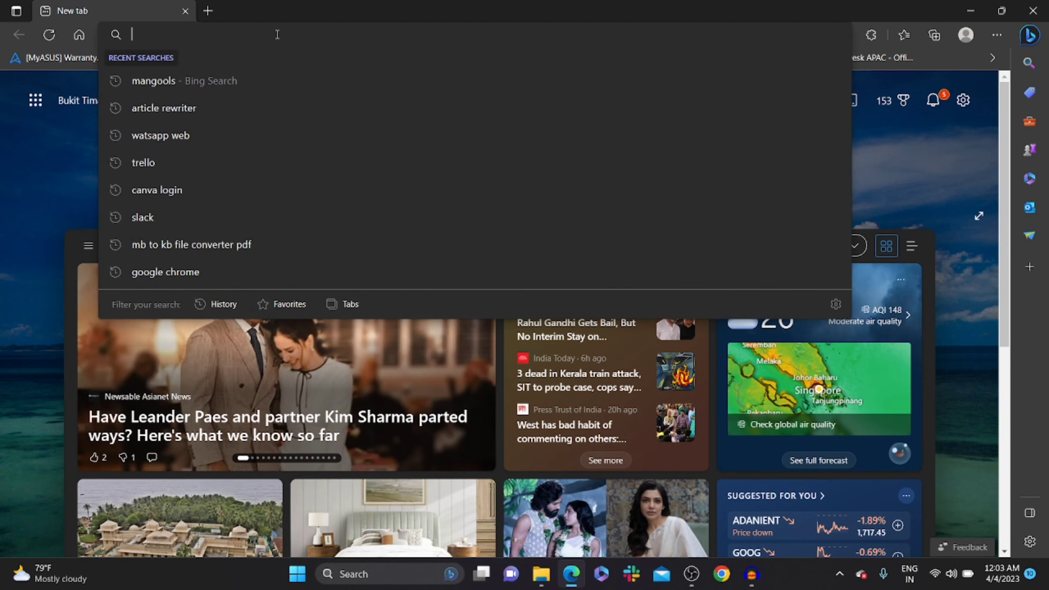
text(wavv)
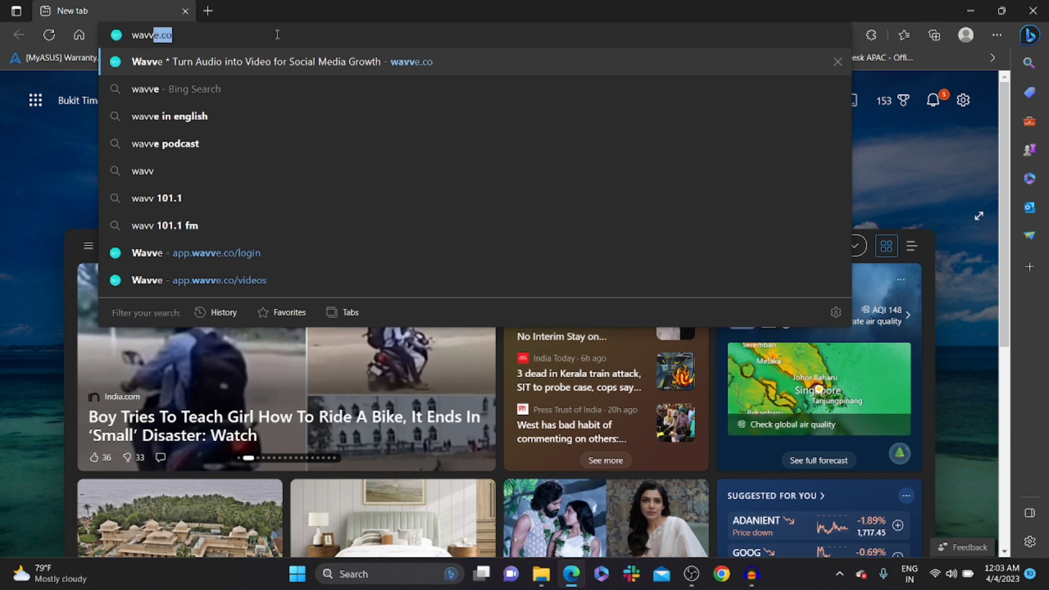
text(e.co)
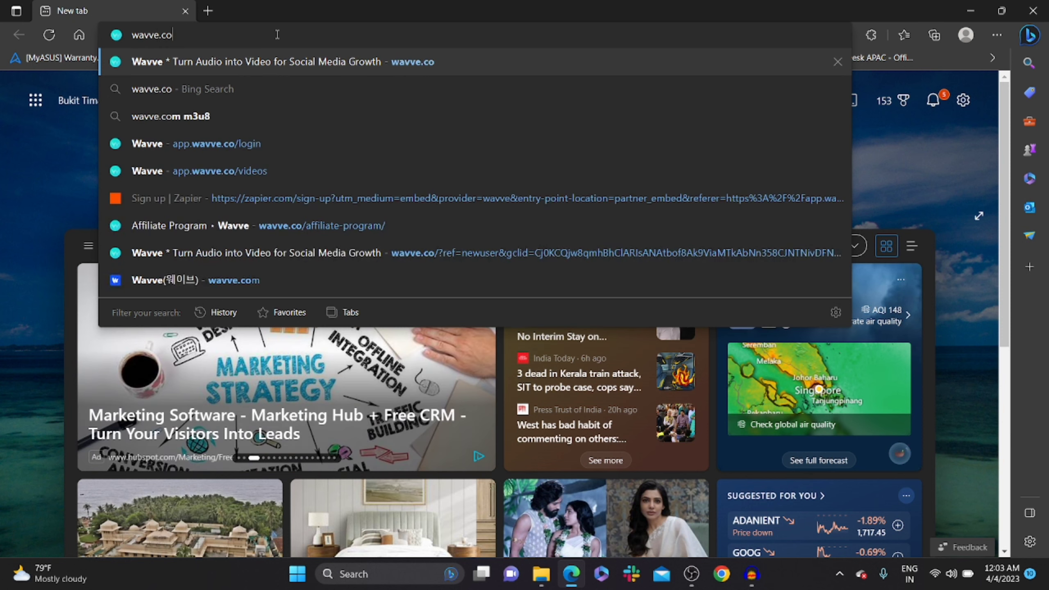
key(Return)
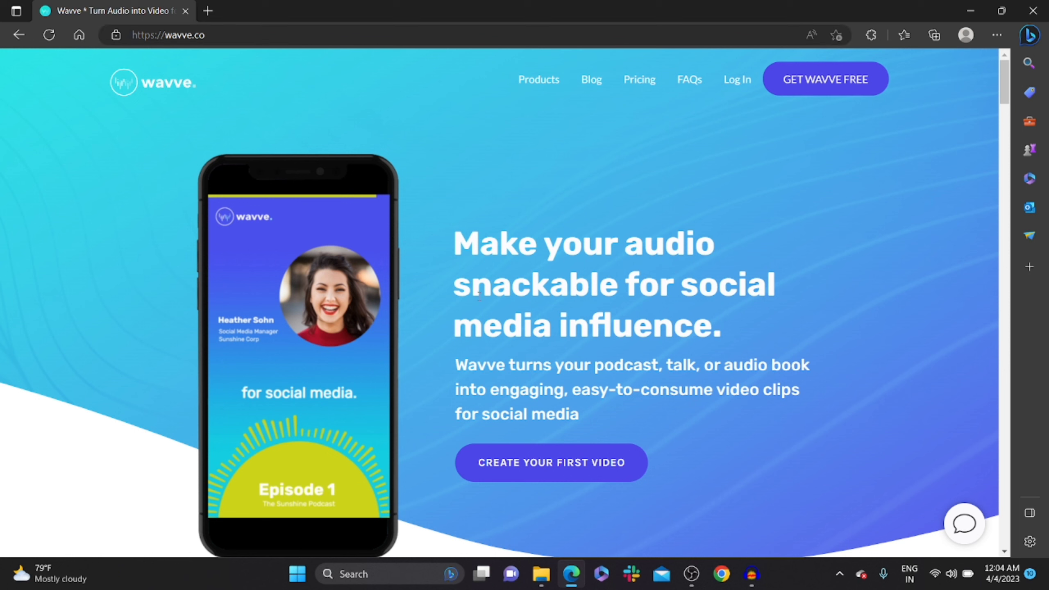
From the My Videos dashboard, open Support's Affiliate Program page in a new tab.
click(497, 478)
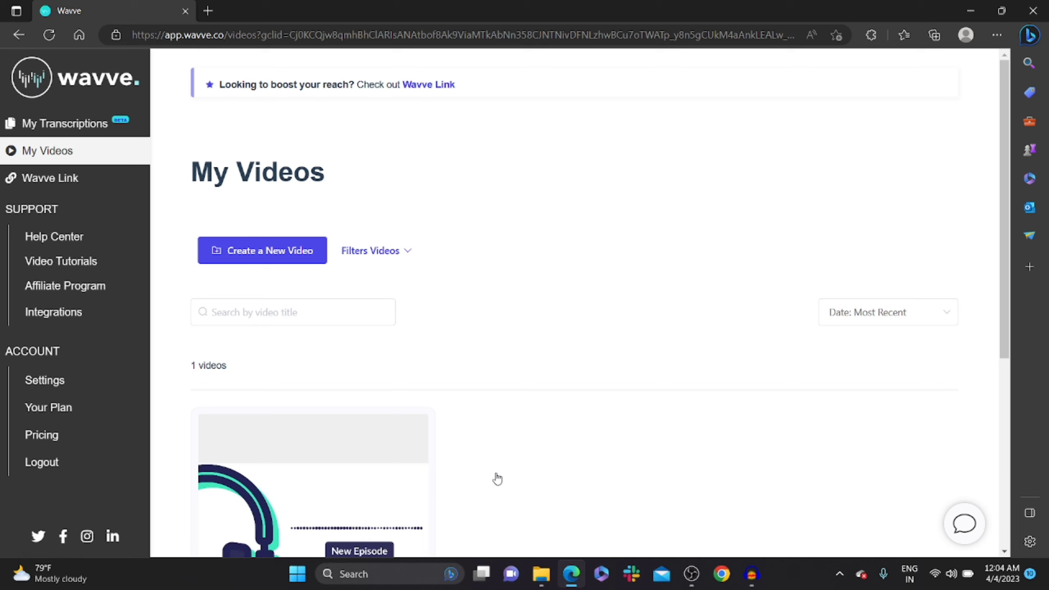
click(83, 296)
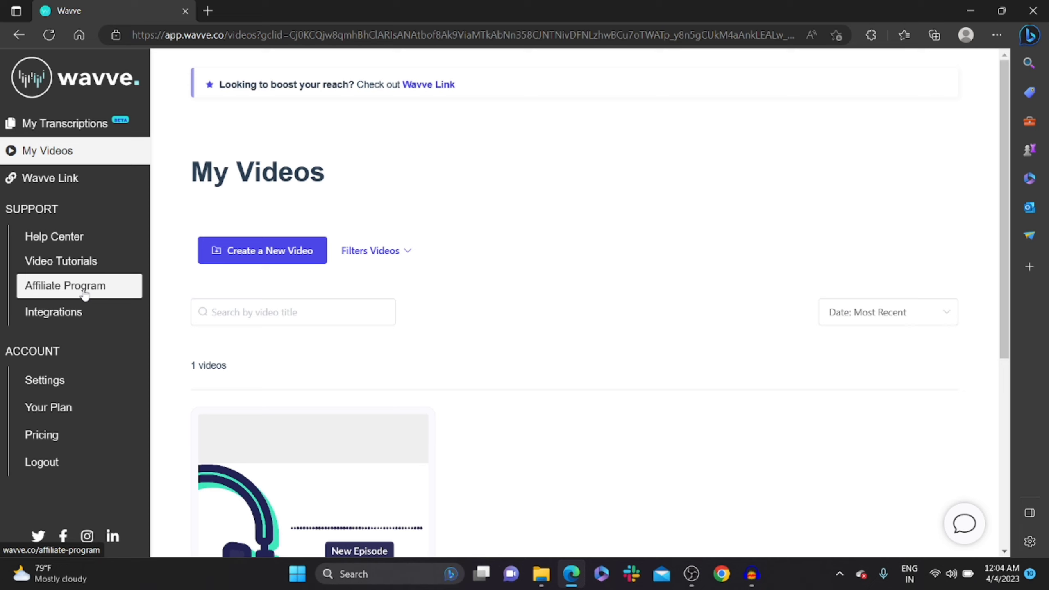
click(85, 295)
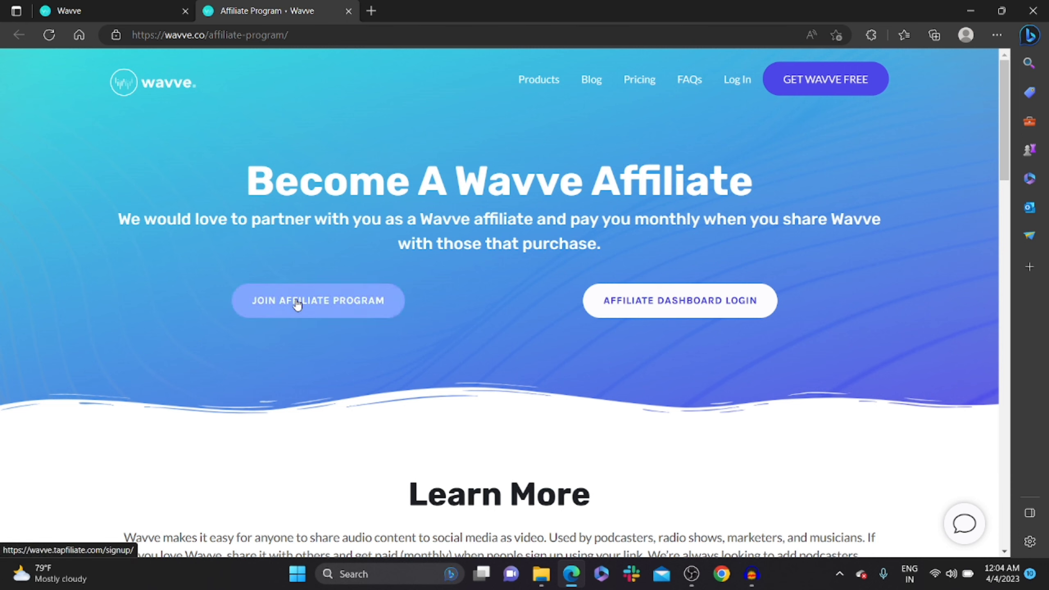
Enter the Wavve affiliate portal and go to its Assets page.
click(392, 314)
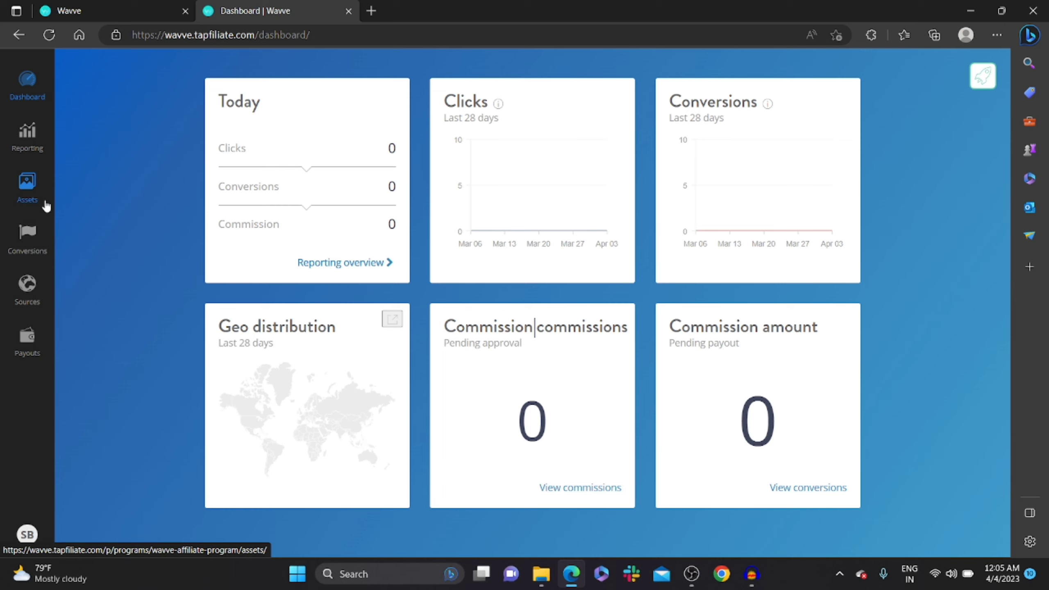
click(27, 193)
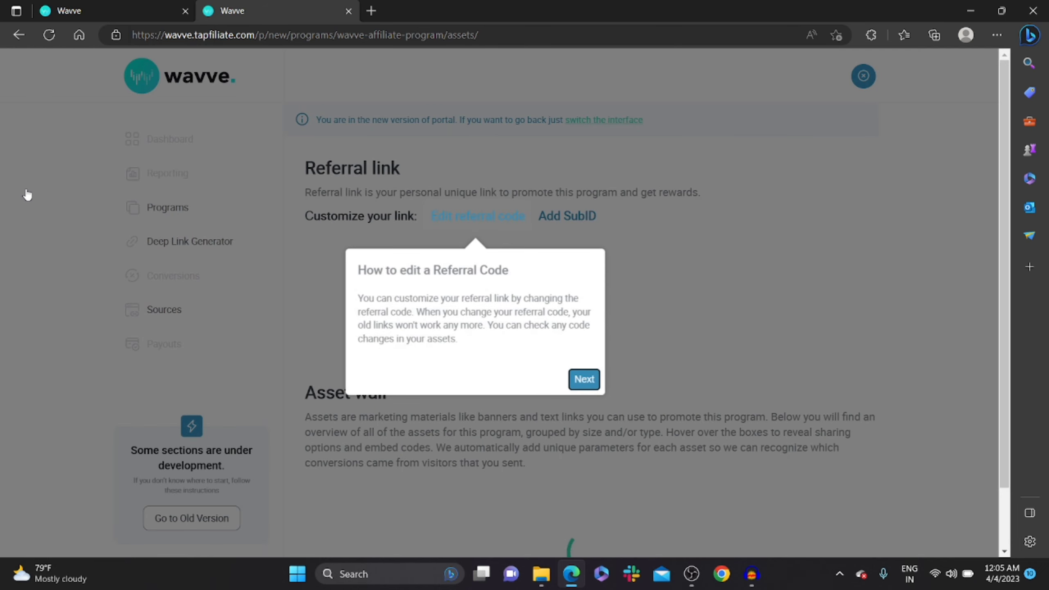
click(583, 379)
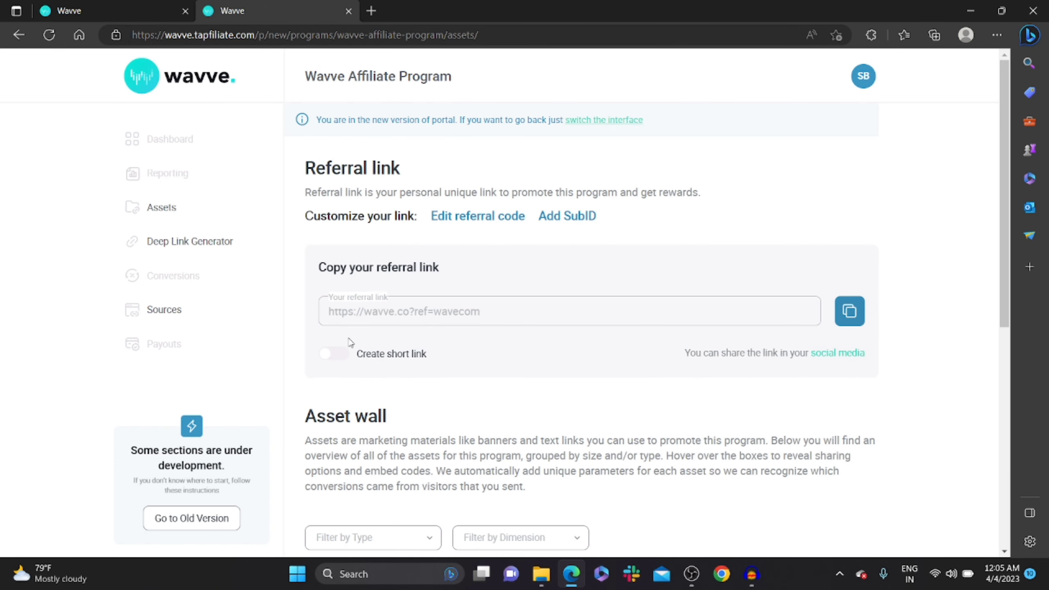
click(480, 212)
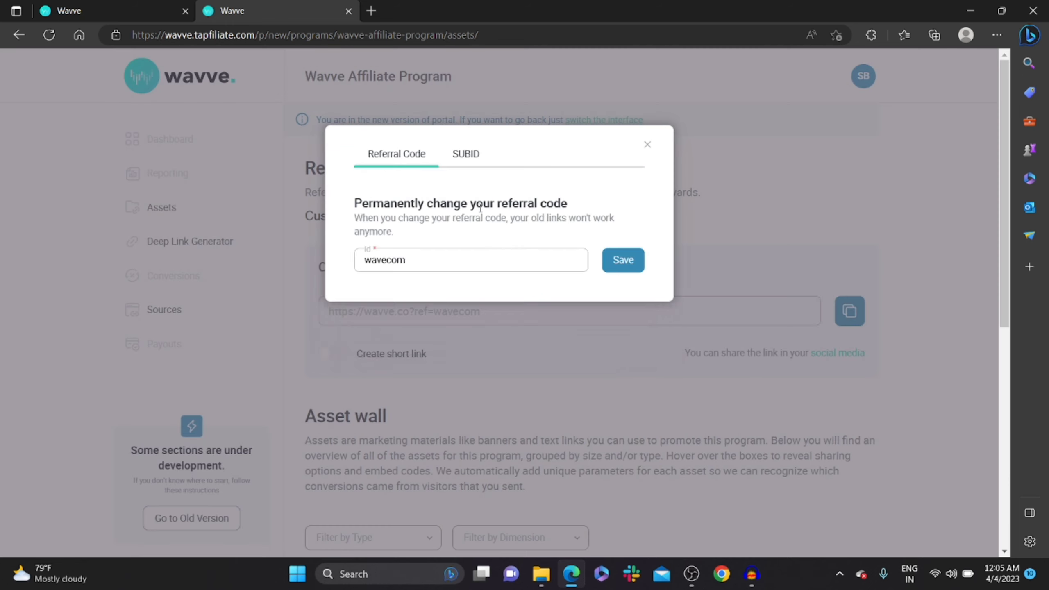
click(484, 250)
key(BackSpace)
key(BackSpace)
key(BackSpace)
key(BackSpace)
key(BackSpace)
key(BackSpace)
key(BackSpace)
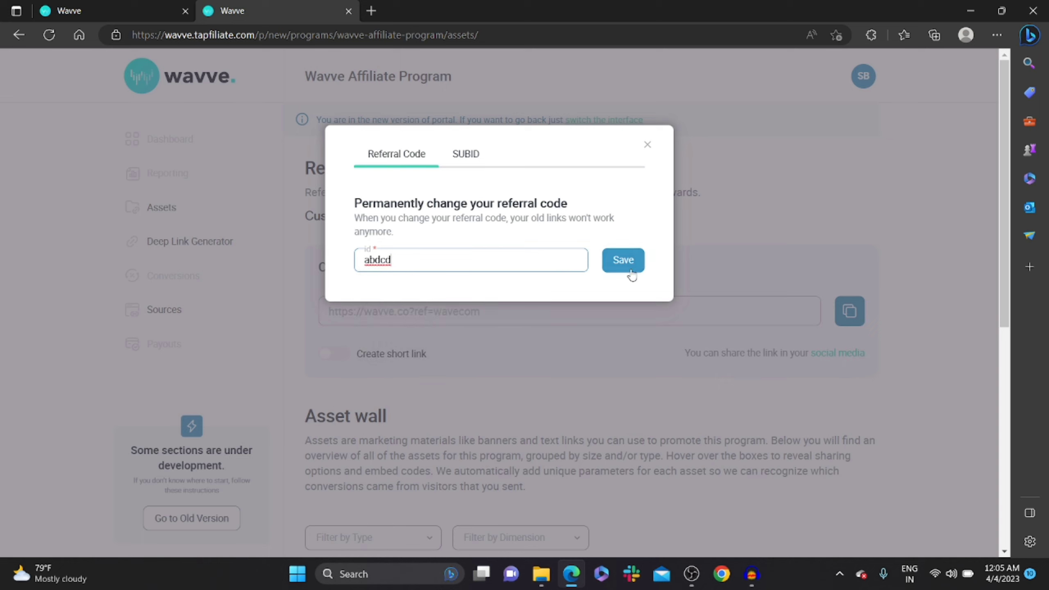
click(633, 274)
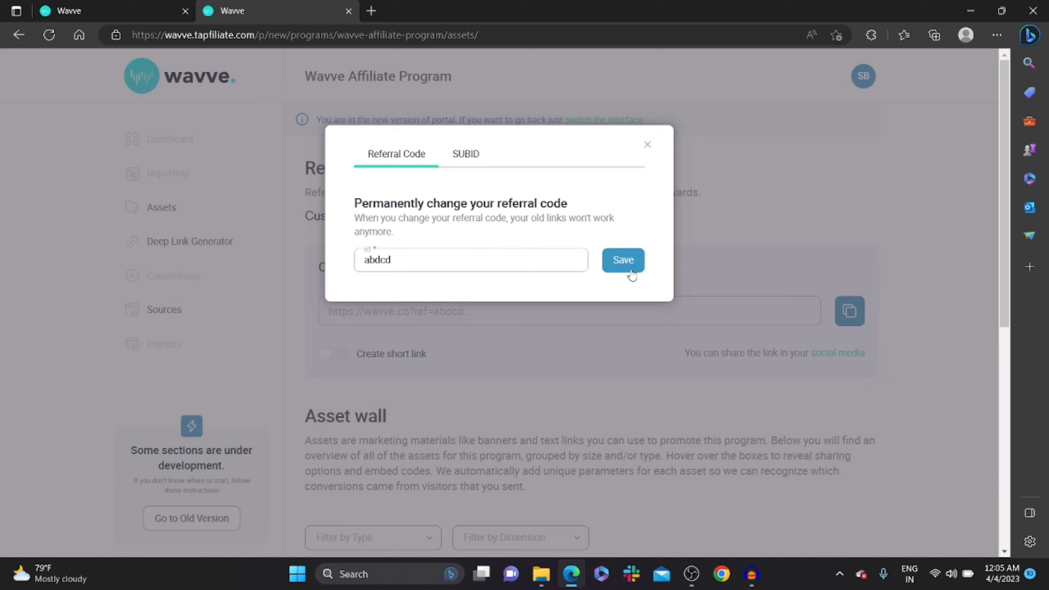
click(647, 145)
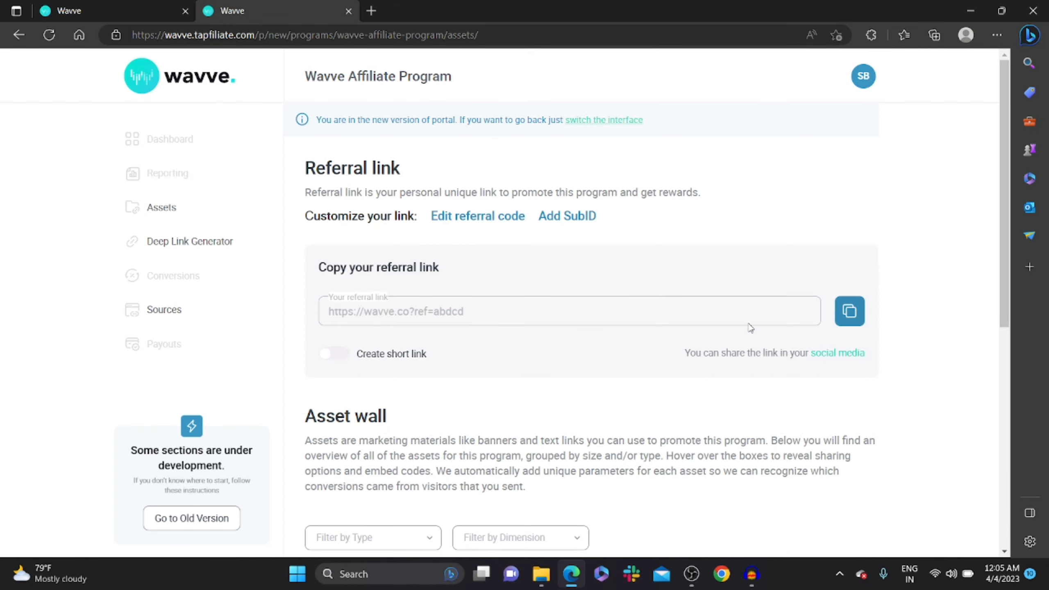
Copy the referral link and paste it into the Deep Link Generator's link field.
click(849, 310)
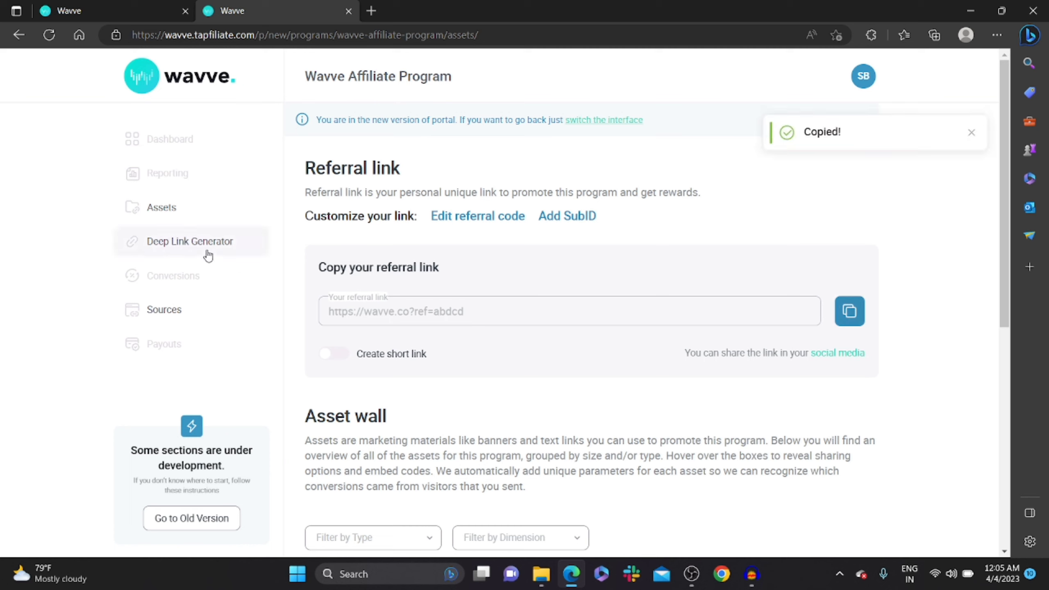
click(208, 255)
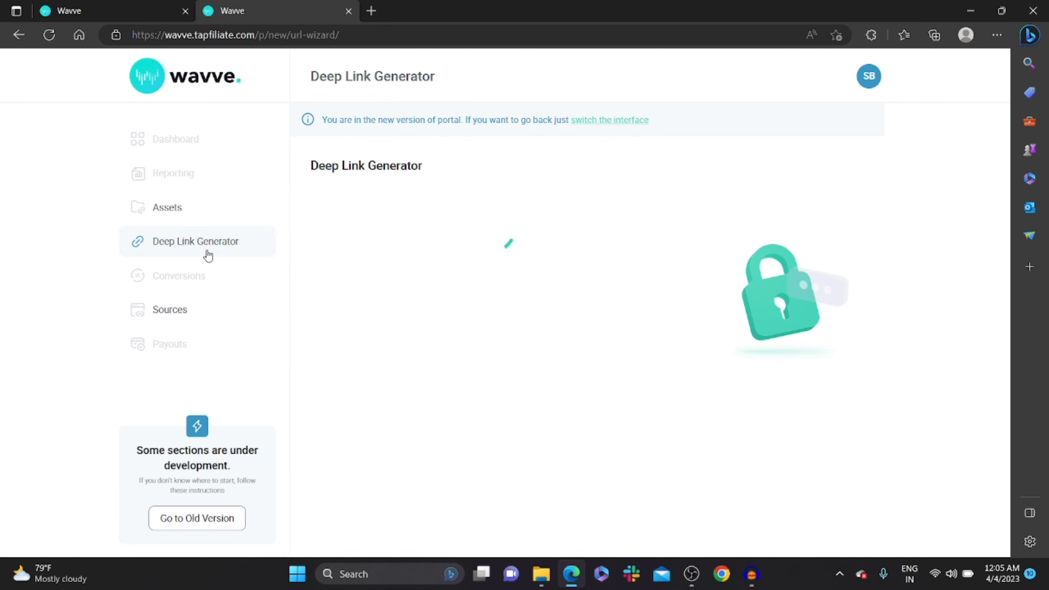
click(360, 251)
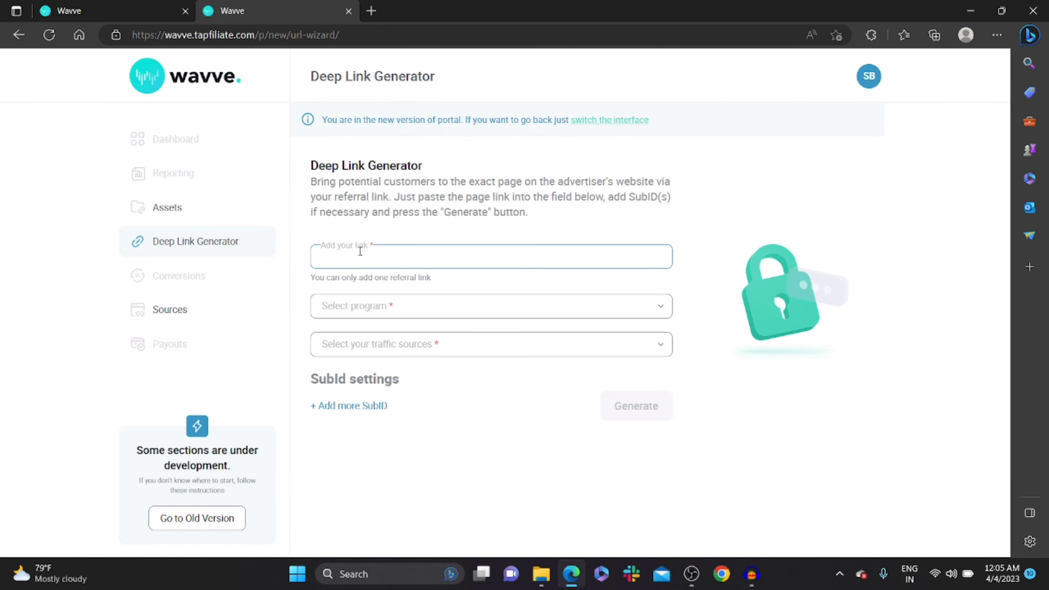
key(ctrl+v)
Select the Wavve Affiliate Program and the Default traffic source.
click(452, 306)
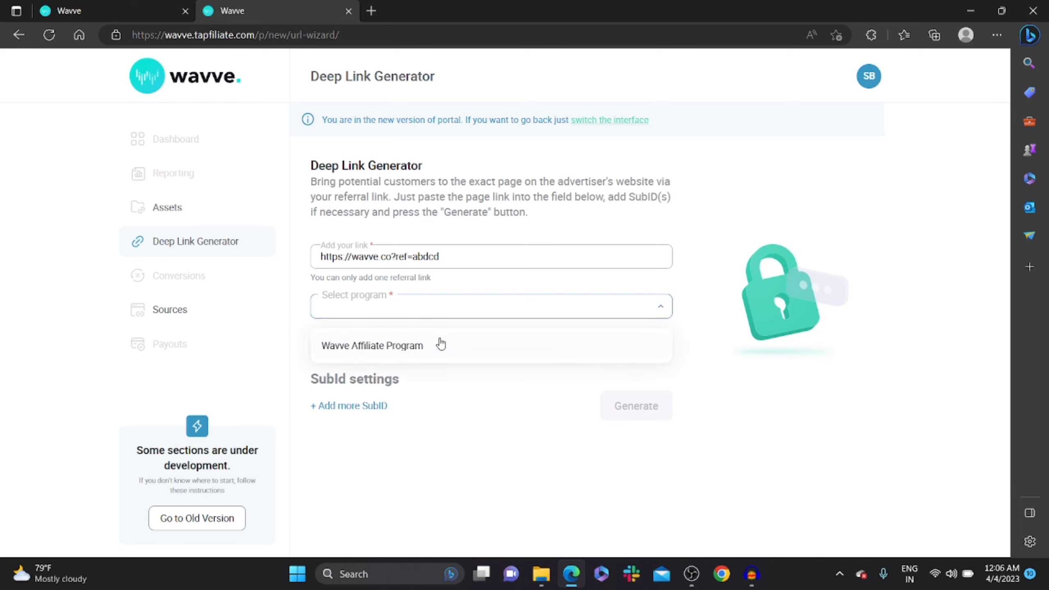
click(441, 344)
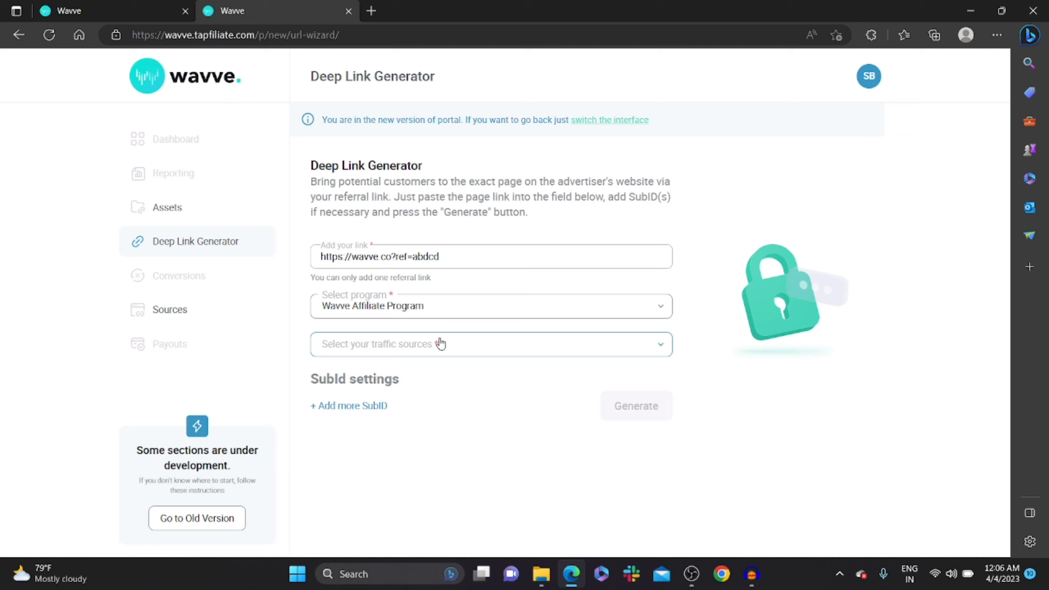
click(440, 343)
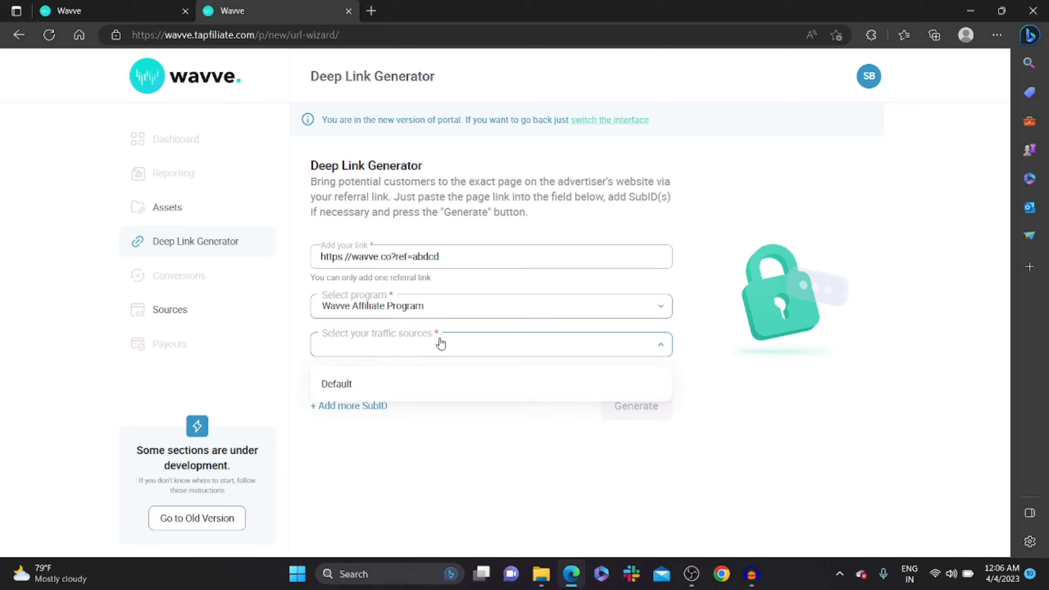
click(415, 381)
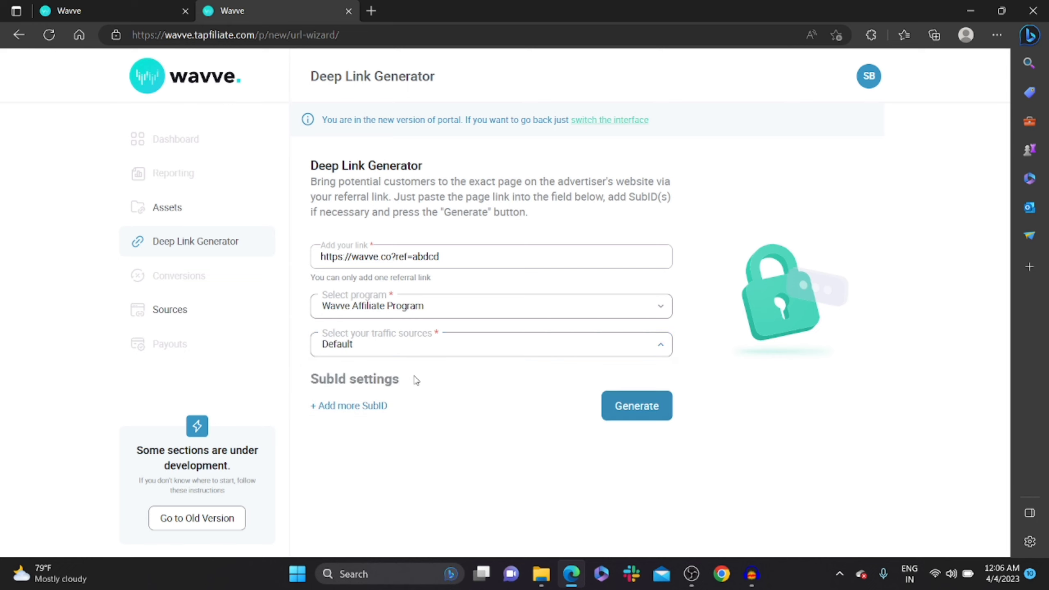
click(657, 406)
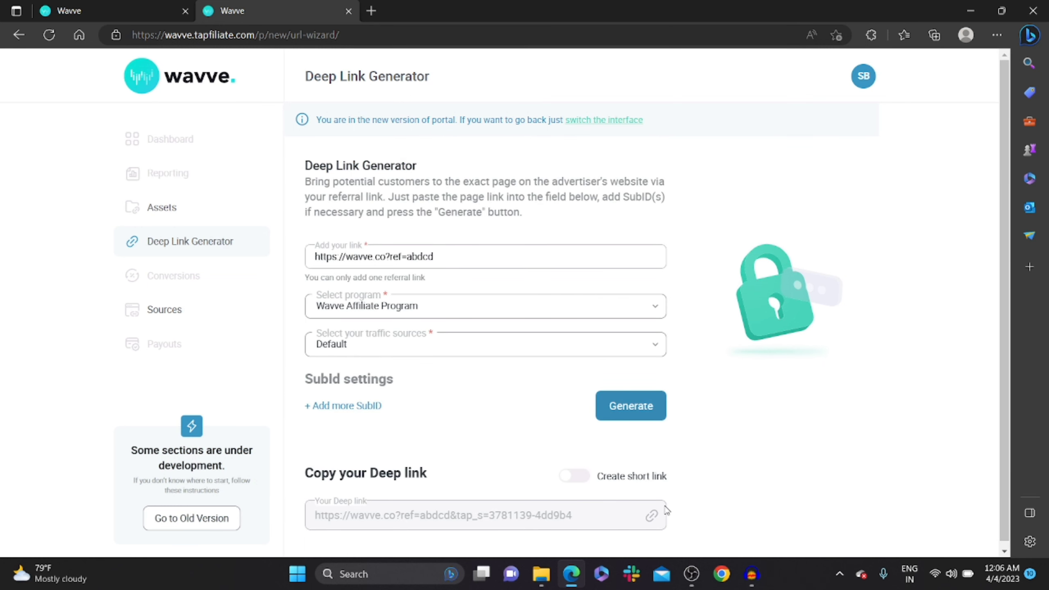
click(1004, 552)
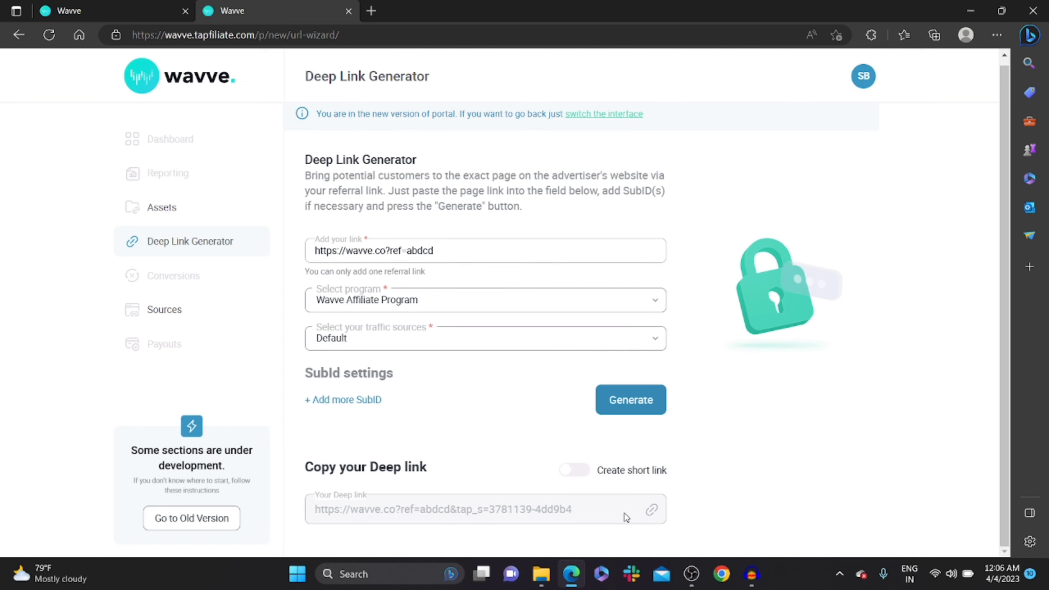
click(586, 476)
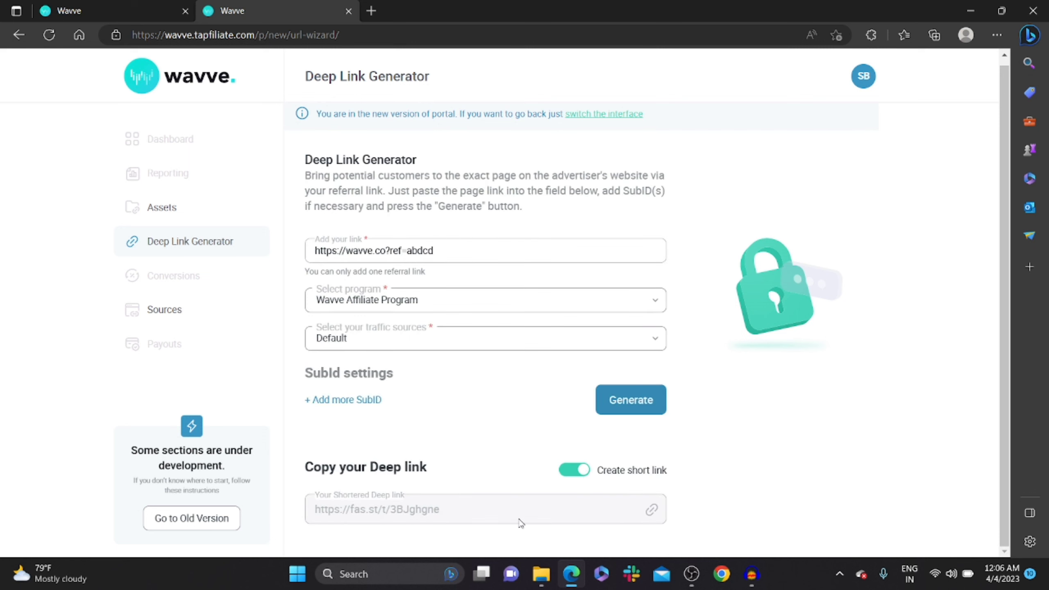
click(653, 512)
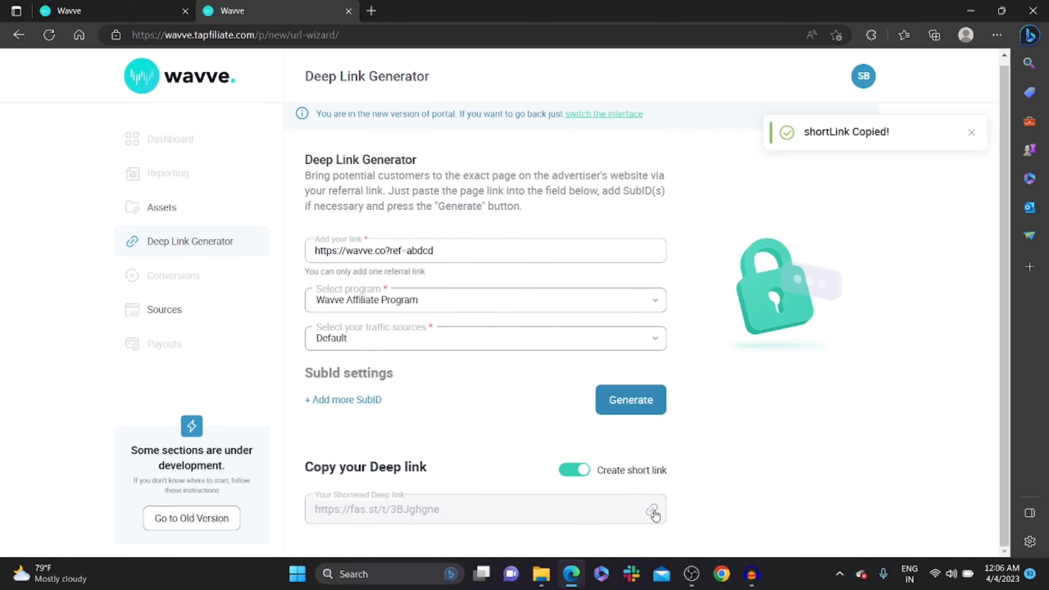